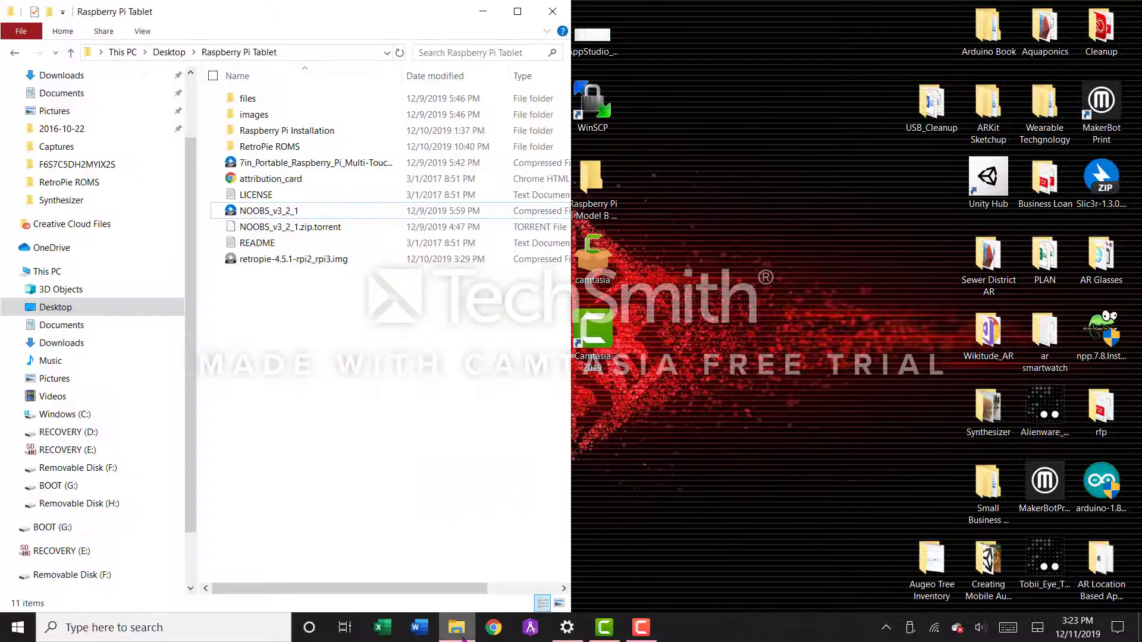
Quick-format the RECOVERY (E:) SD card as FAT32, confirming the erase warning.
right_click(67, 451)
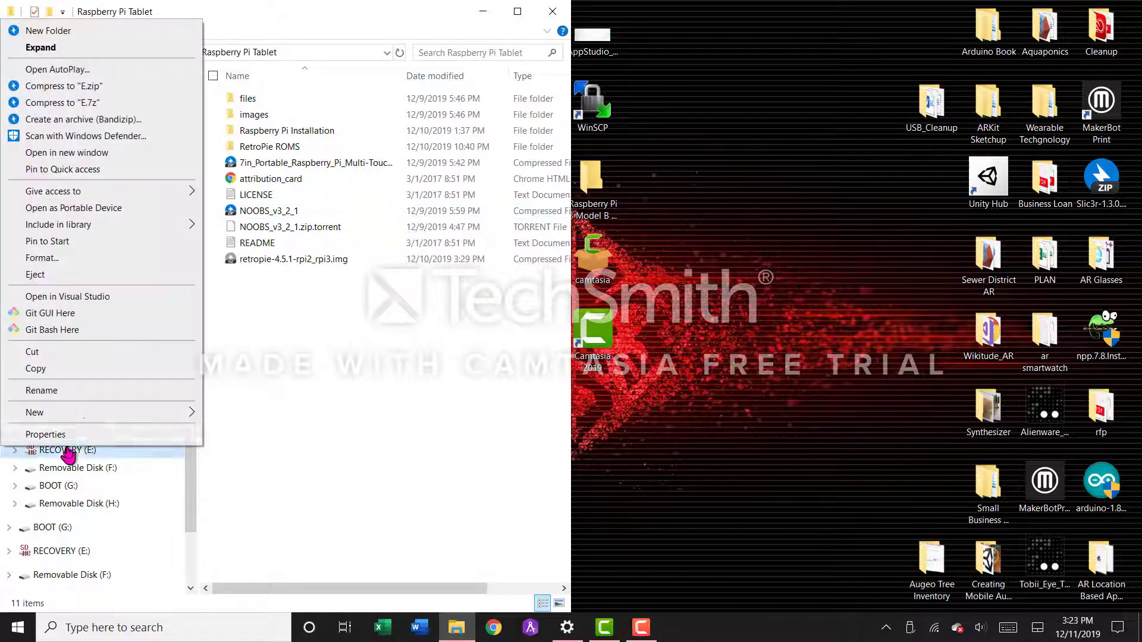
left_click(112, 259)
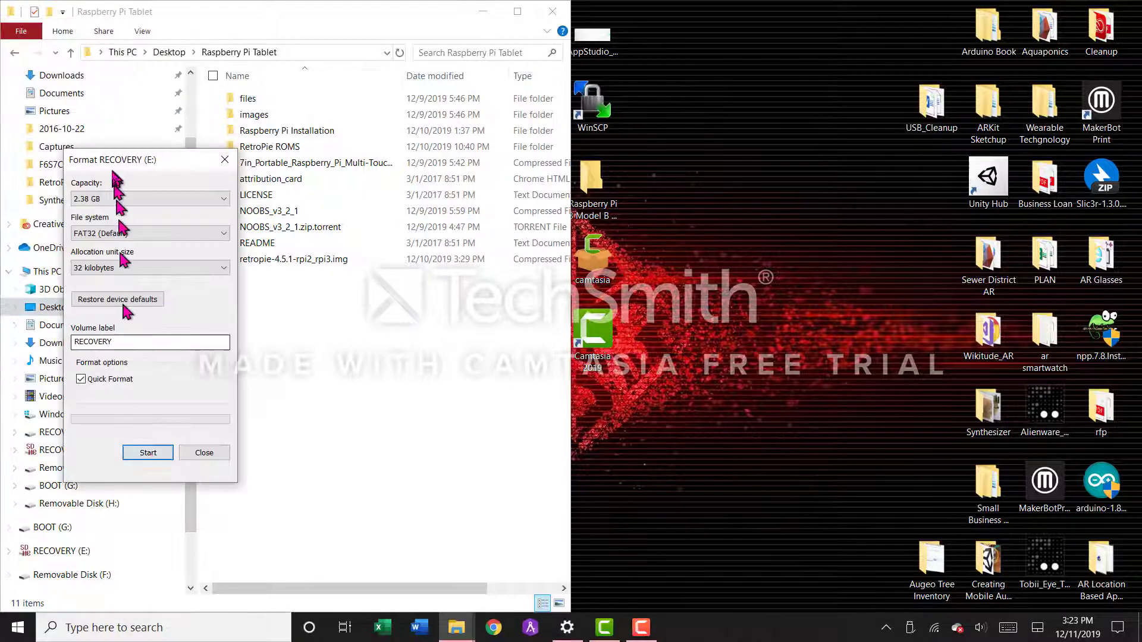
left_click(148, 452)
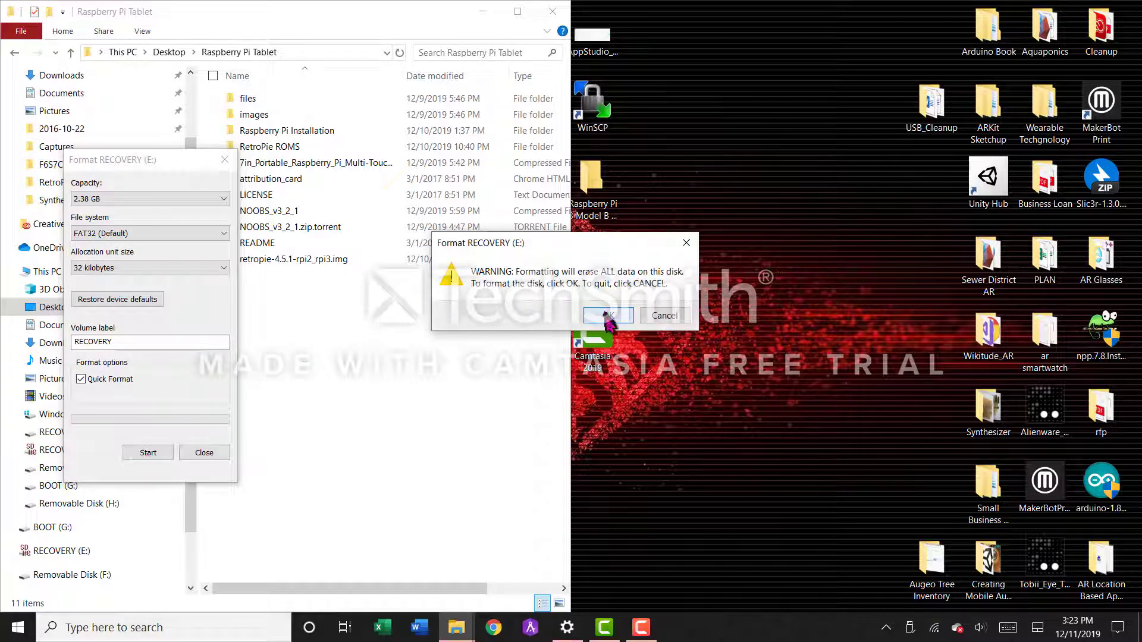
left_click(607, 316)
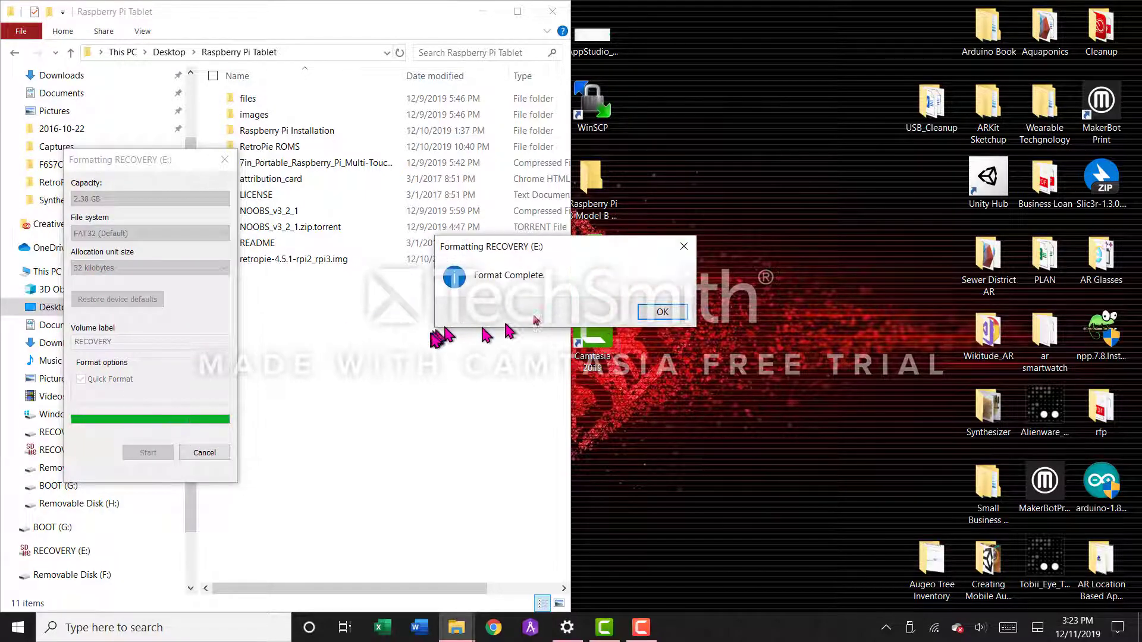
left_click(663, 314)
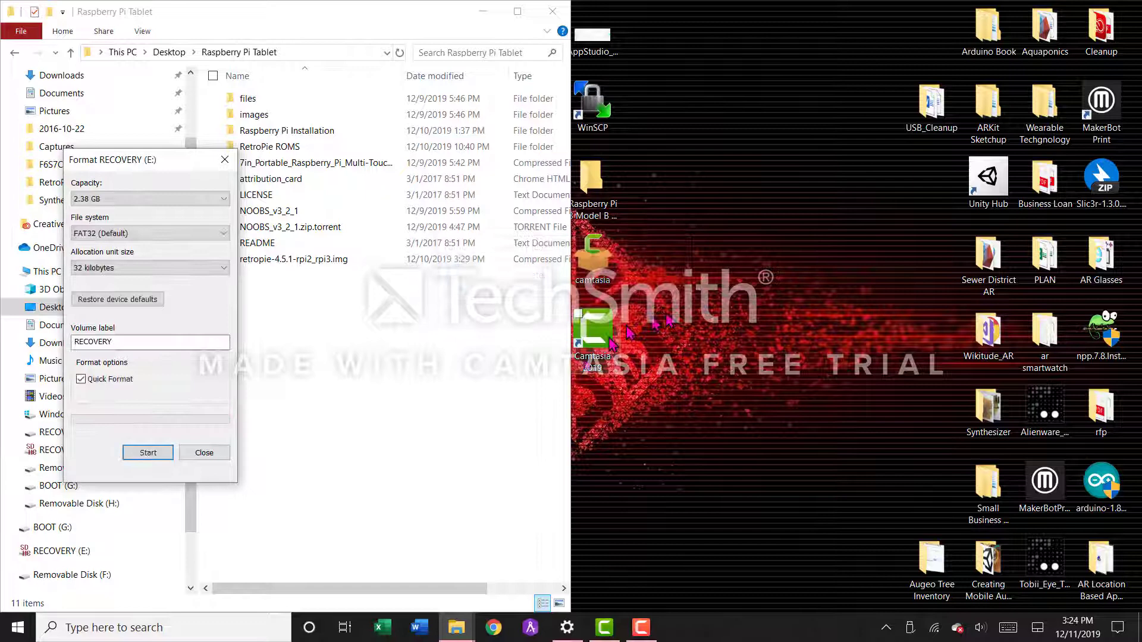
Load raspberrypi.org/downloads in a new Chrome tab.
left_click(494, 628)
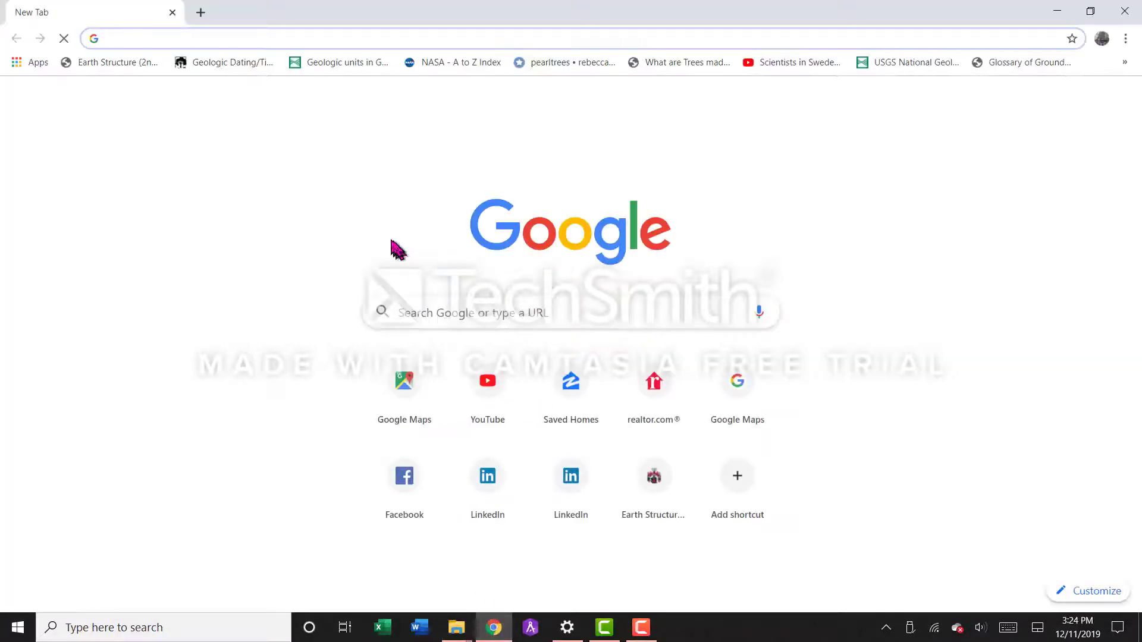
type("raspberry")
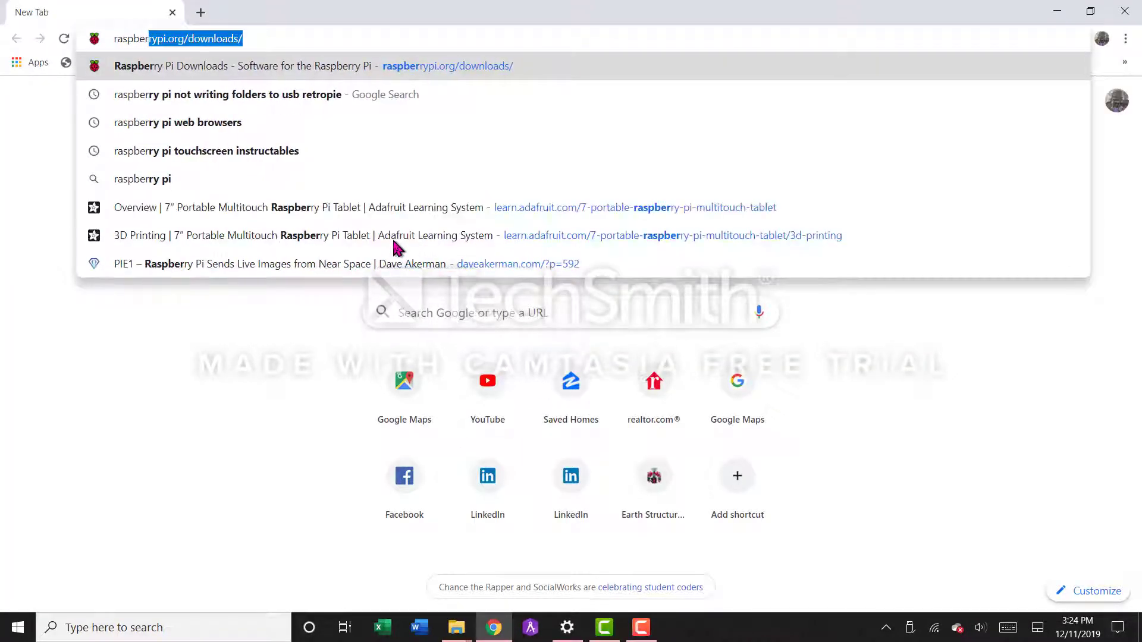
type("pi.or")
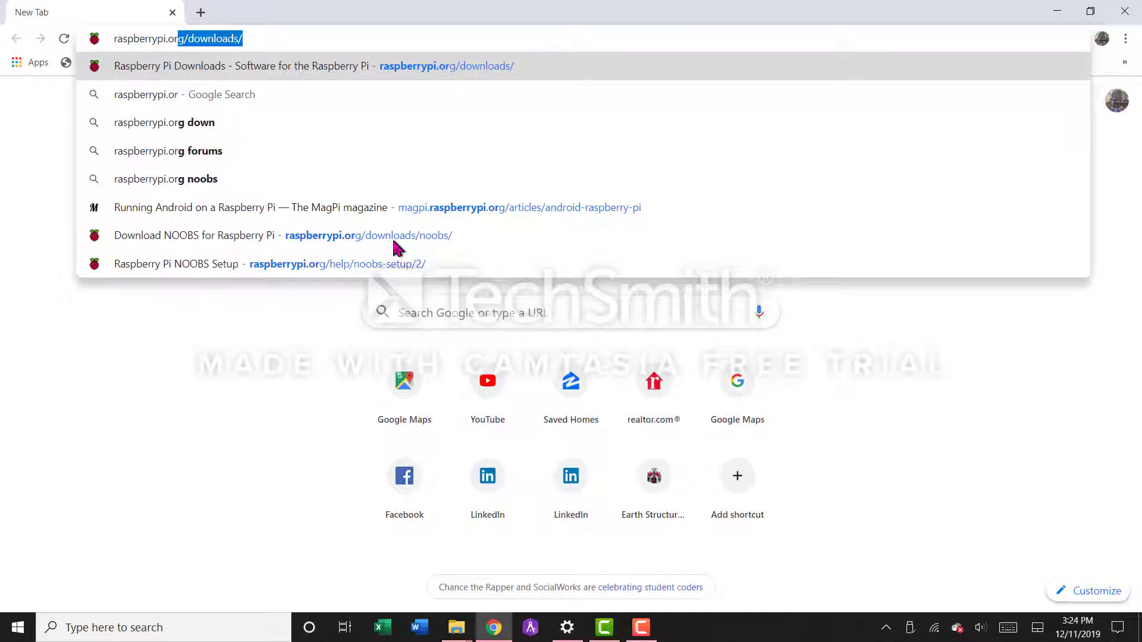
type("g/downloads")
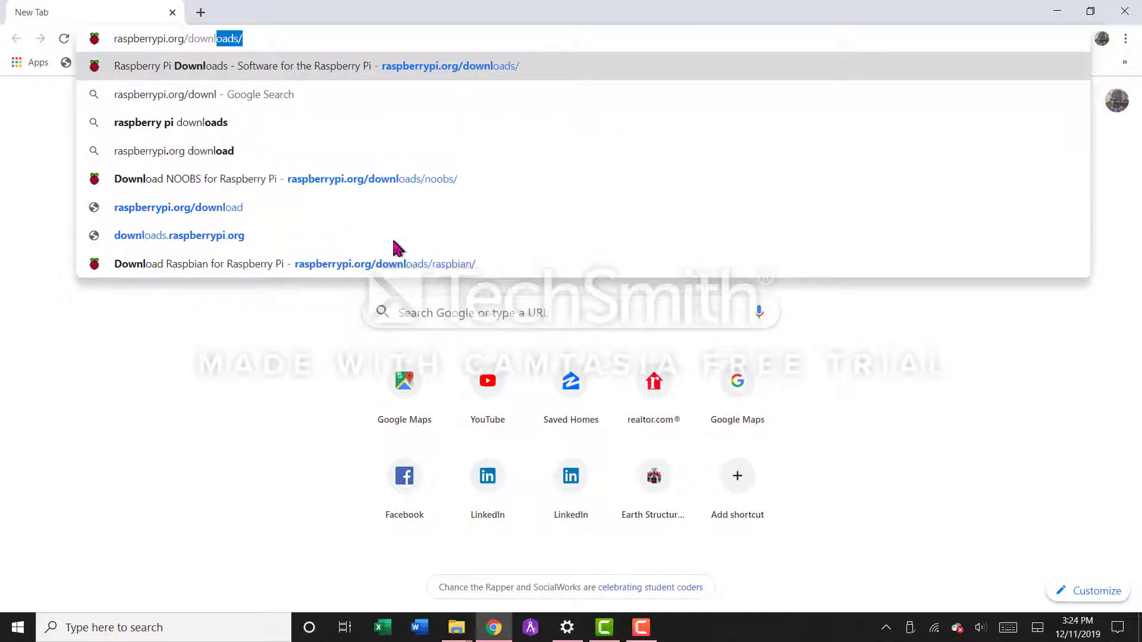
key("Return")
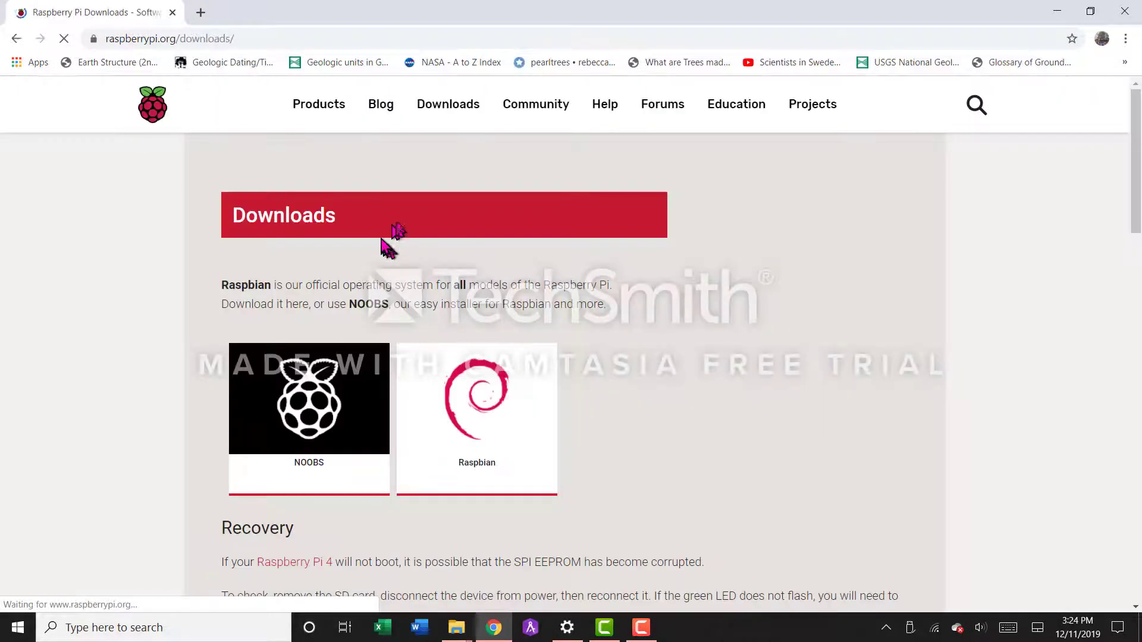
Save the full NOOBS ZIP, then return to File Explorer and close the leftover Format window.
left_click(344, 375)
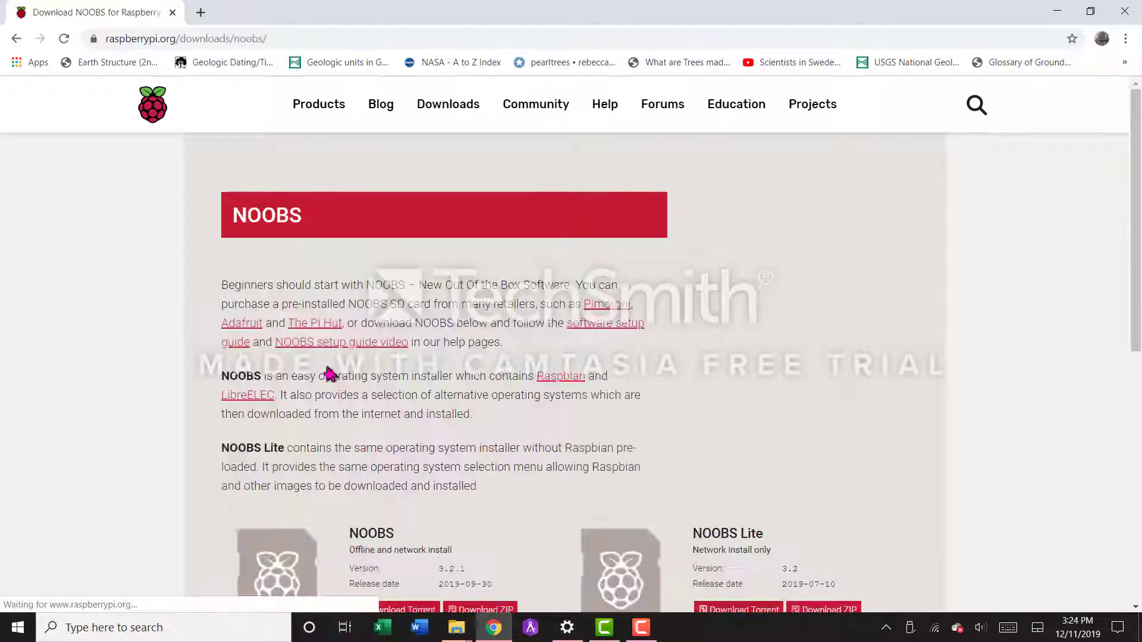
scroll(432, 367, "down", 2)
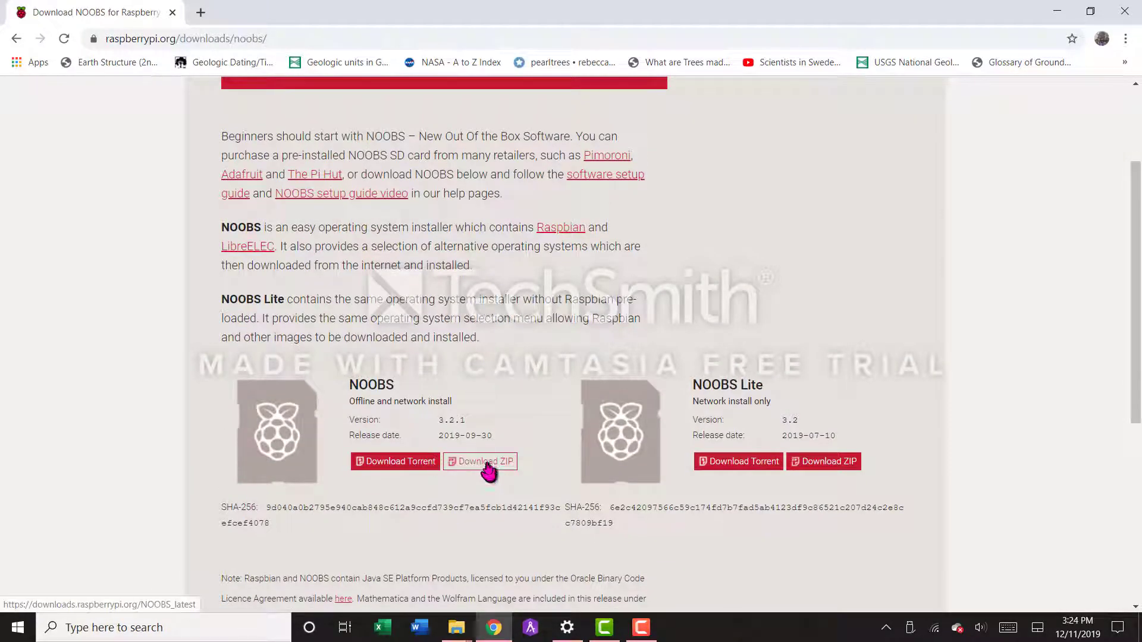
left_click(489, 466)
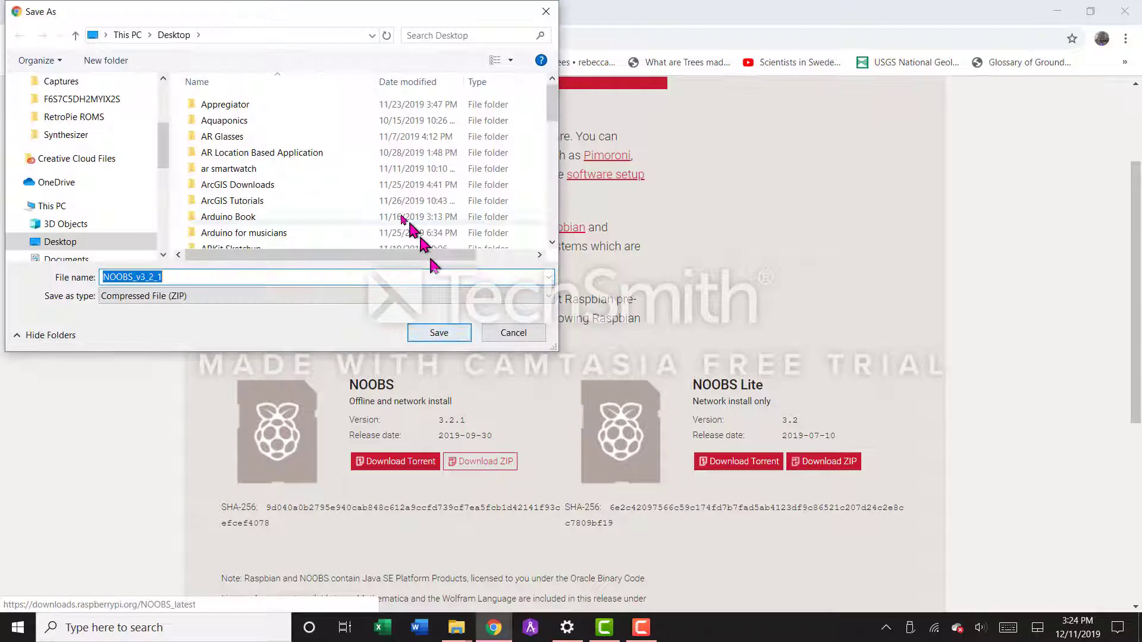
left_click(439, 332)
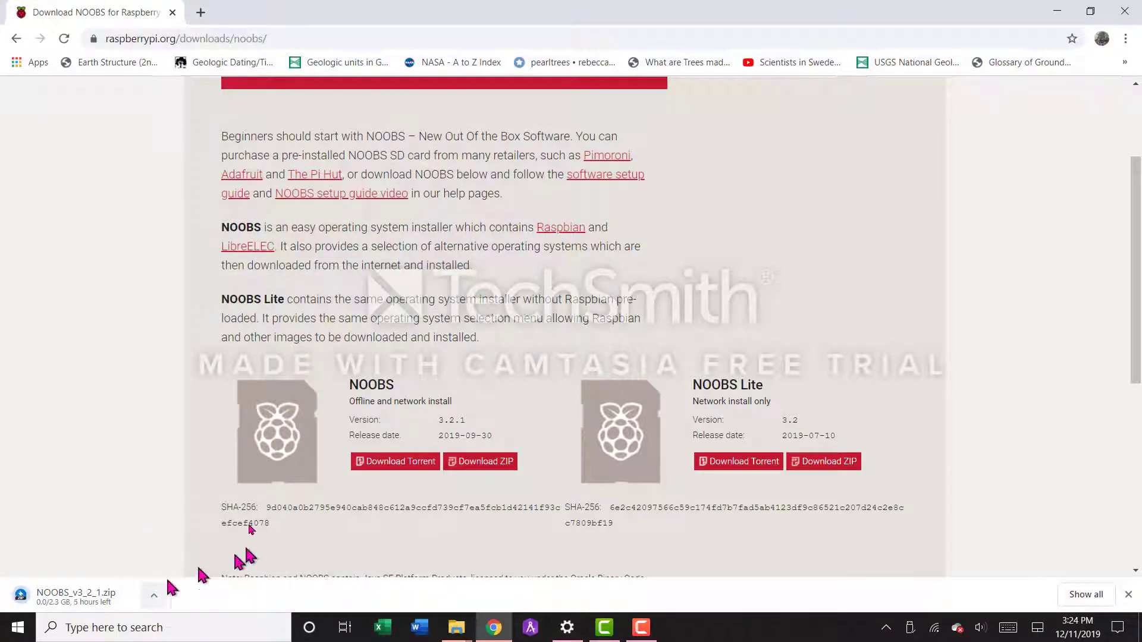
left_click(1064, 14)
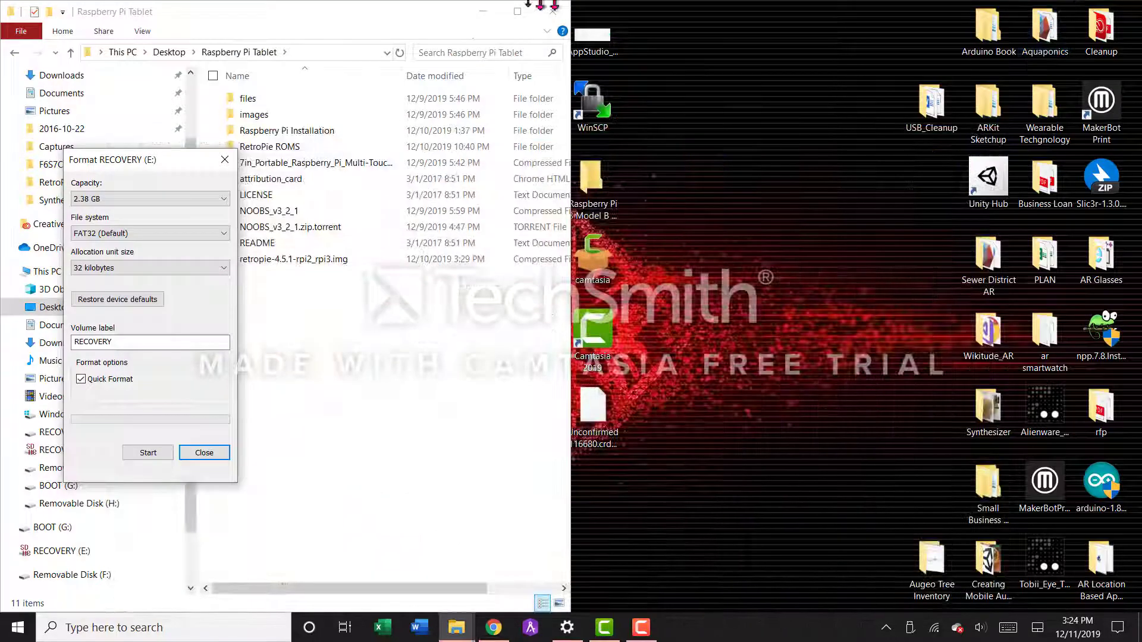
left_click(226, 161)
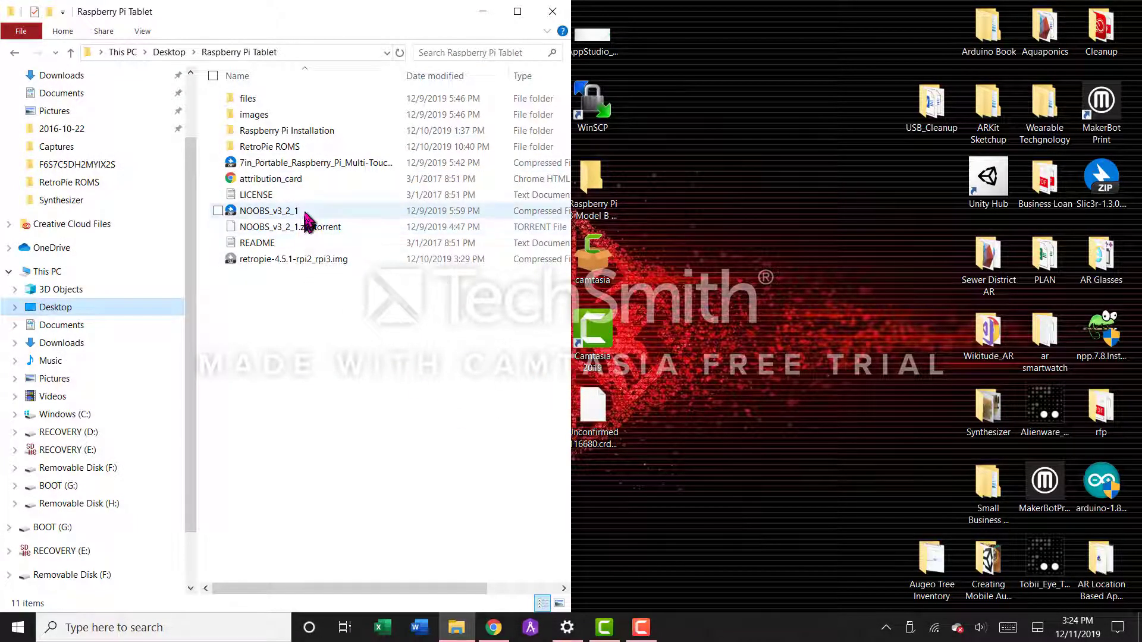
Open NOOBS_v3_2_1 in Bandizip, select all its files and folders, and drag them onto RECOVERY.
double_click(269, 210)
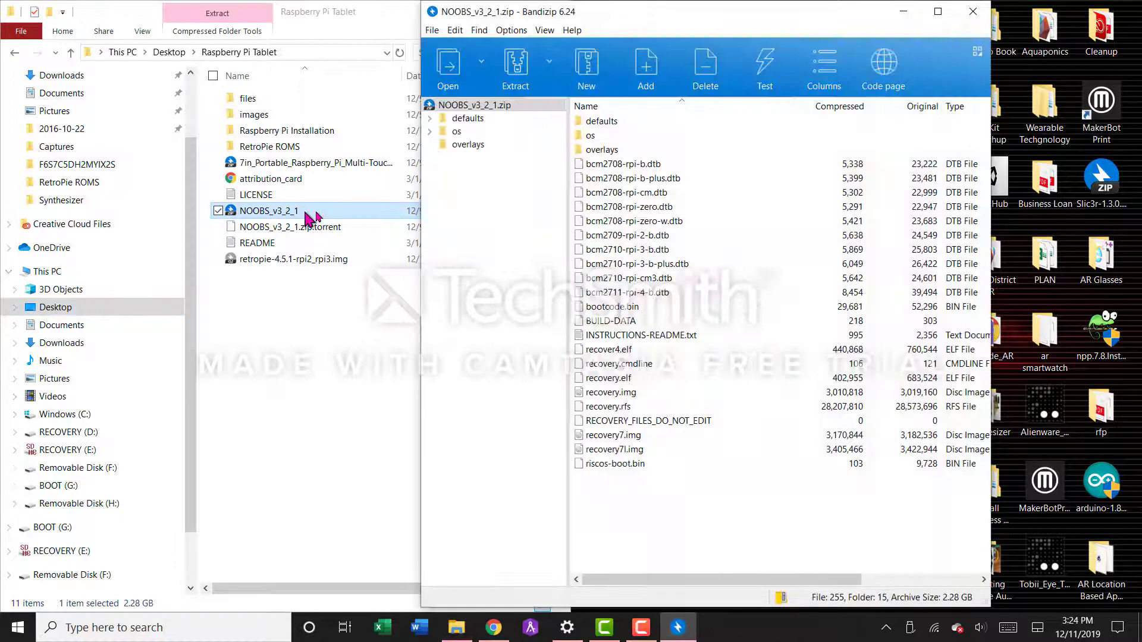
left_click(602, 121)
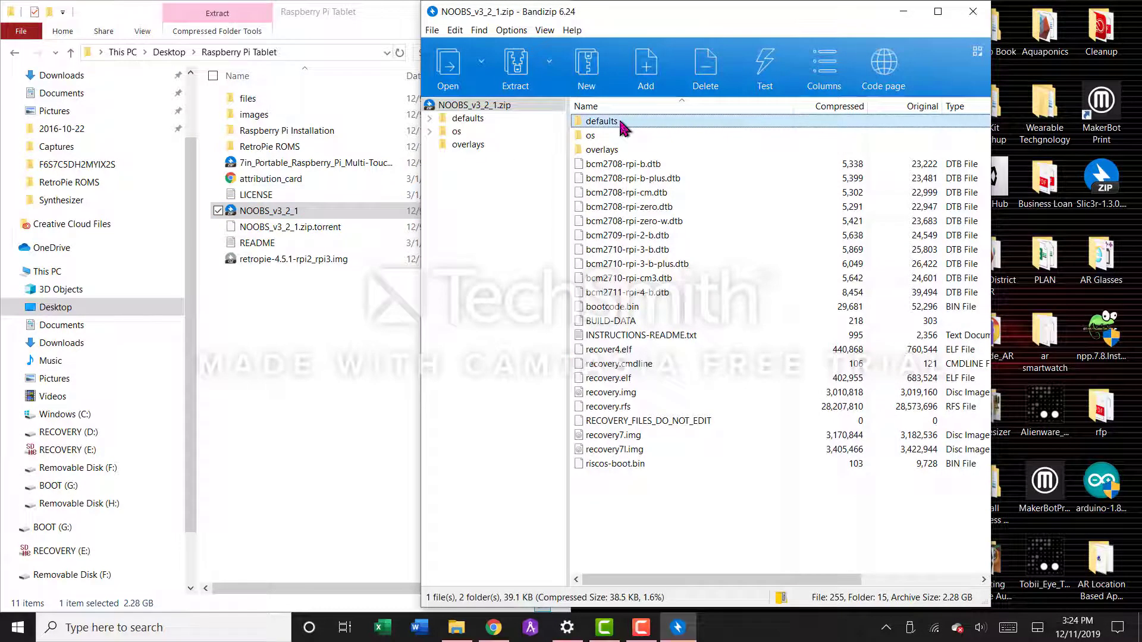
left_click(614, 464, "shift")
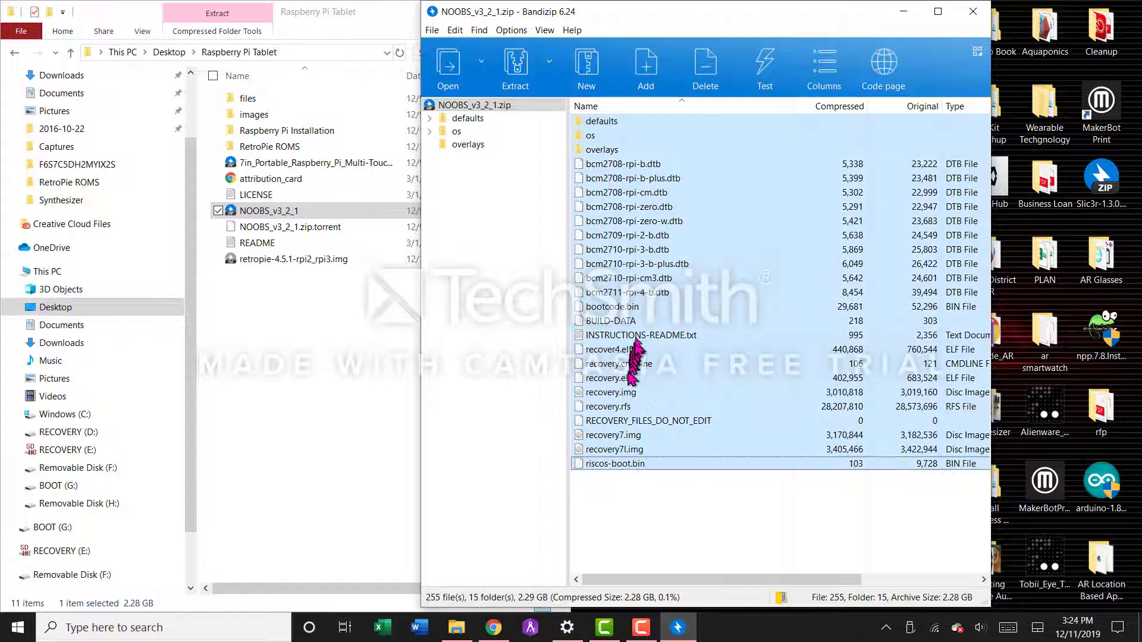
left_click_drag(626, 294, 76, 447)
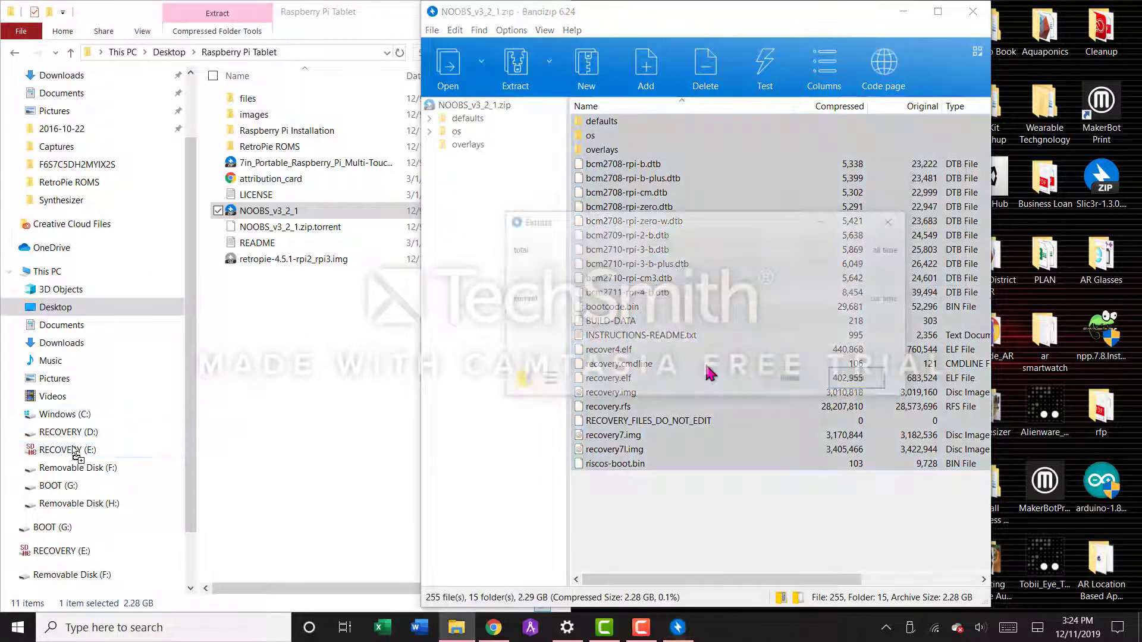